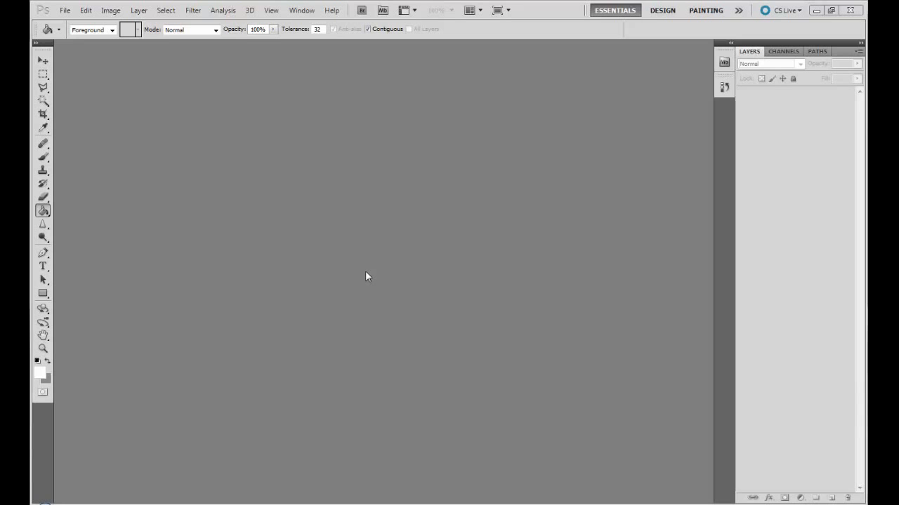
Create a new white RGB document named Landscape, 11 by 8.5 inches, with a resolution of 72 pixels/inch
left_click(66, 12)
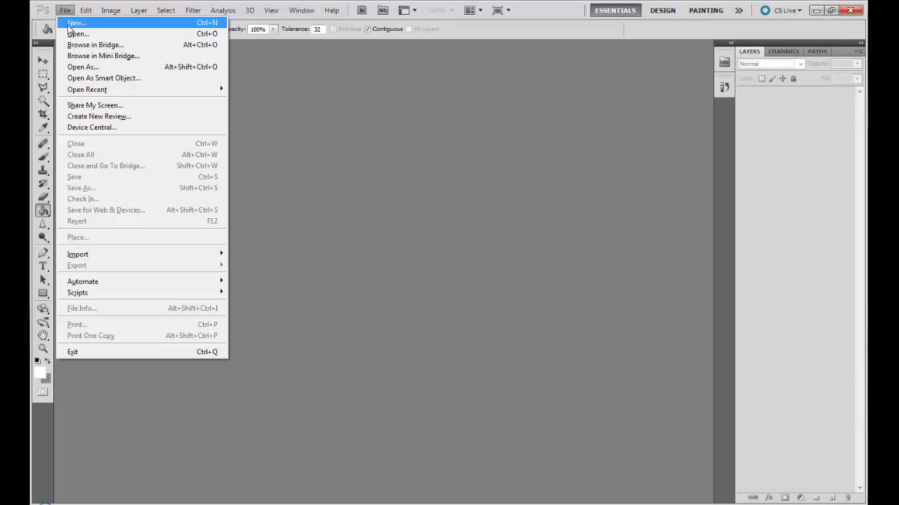
left_click(69, 26)
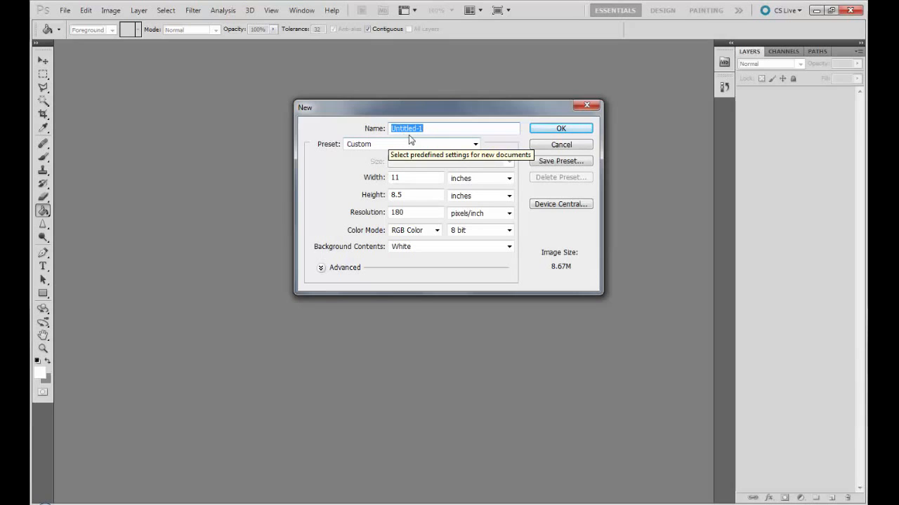
type("Lan")
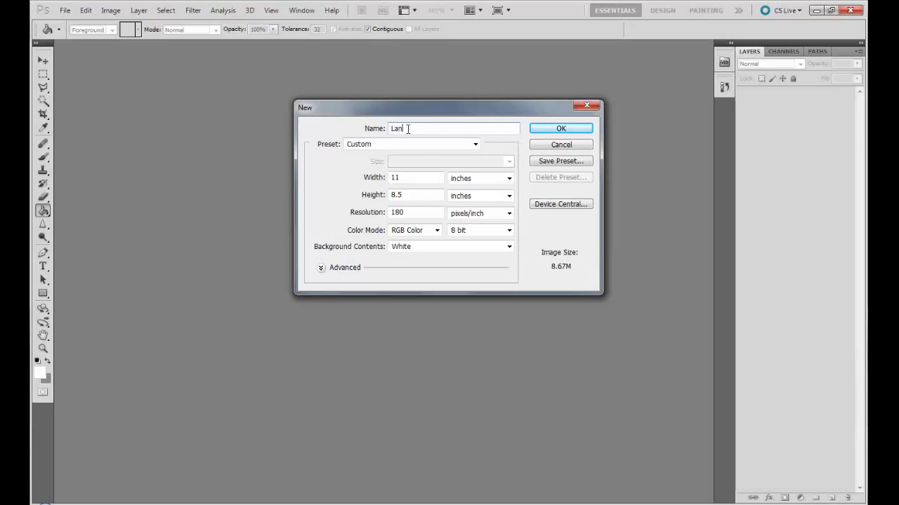
type("dscape")
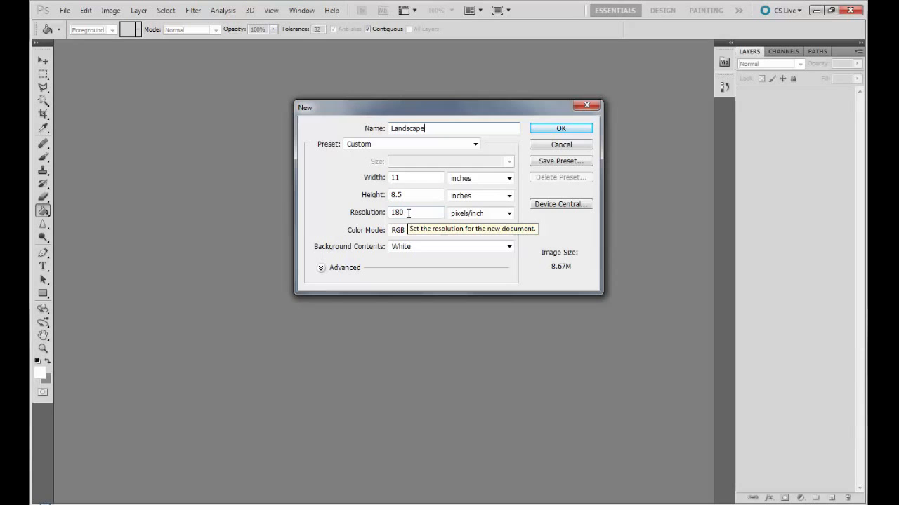
left_click_drag(408, 213, 387, 213)
type("300")
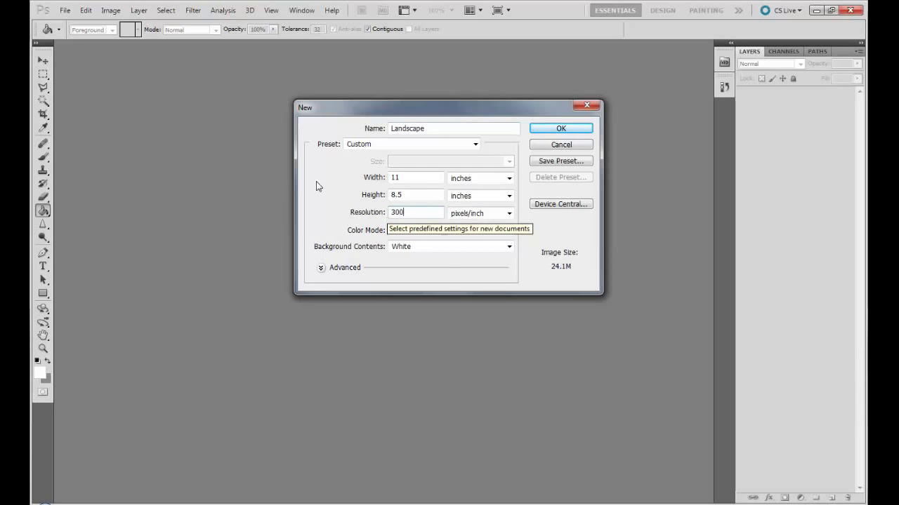
left_click_drag(419, 212, 385, 217)
type("72")
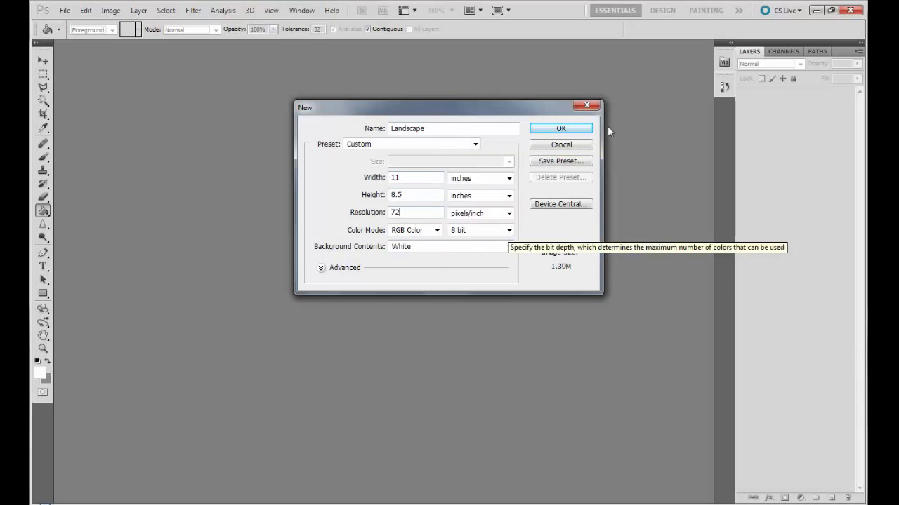
left_click(561, 129)
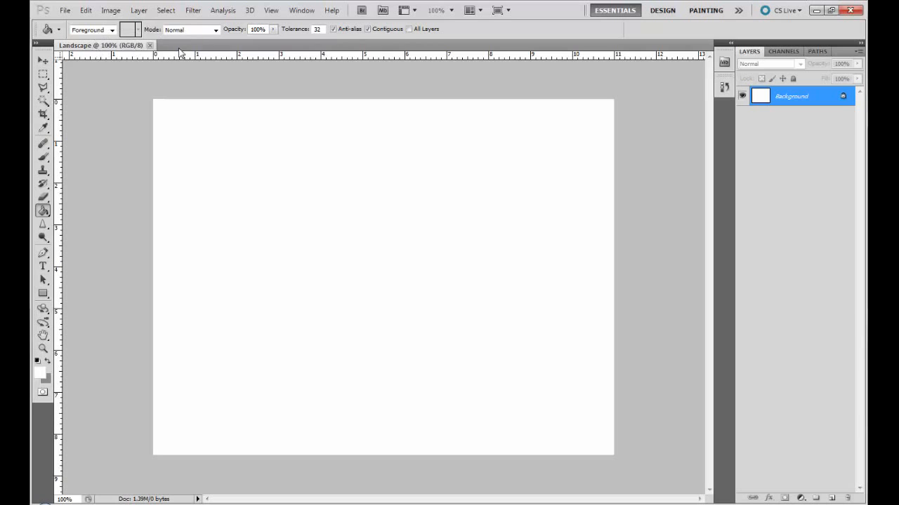
Create a second blank document with the default settings and close it again
key("alt+f")
key("Return")
key("Return")
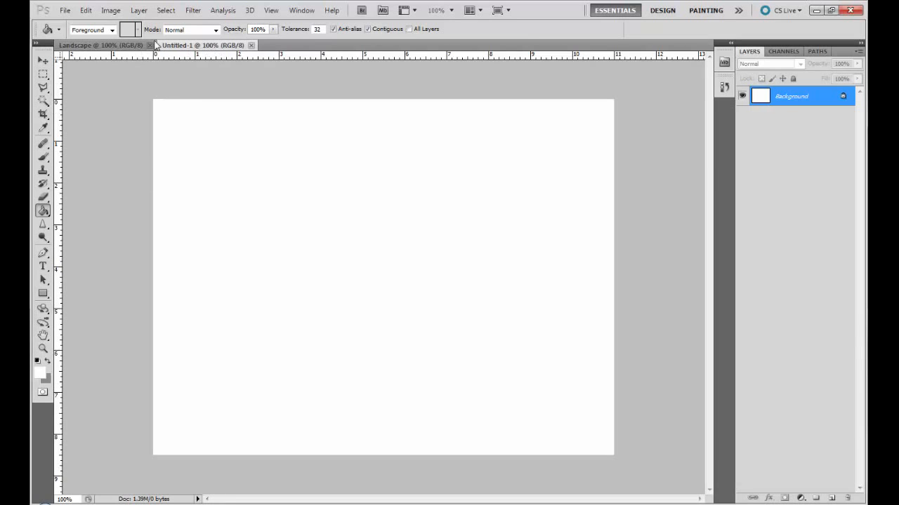
left_click_drag(202, 46, 254, 50)
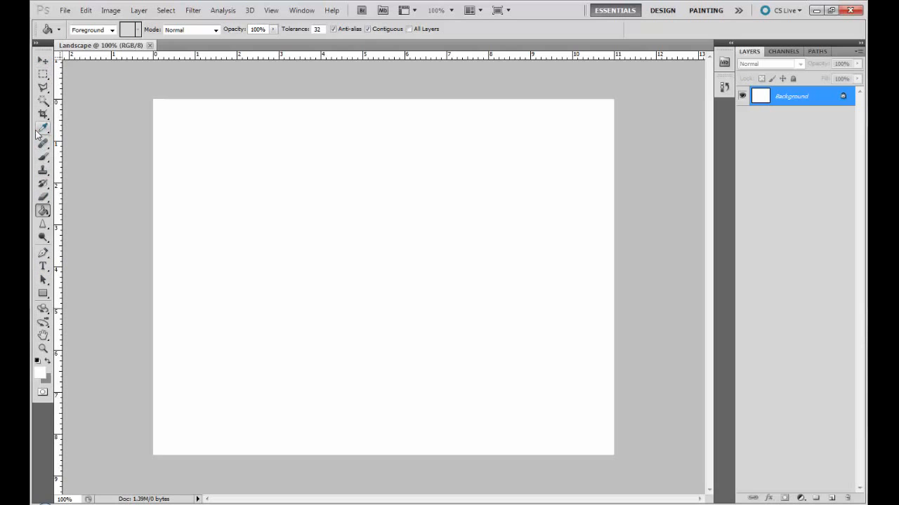
left_click(43, 61)
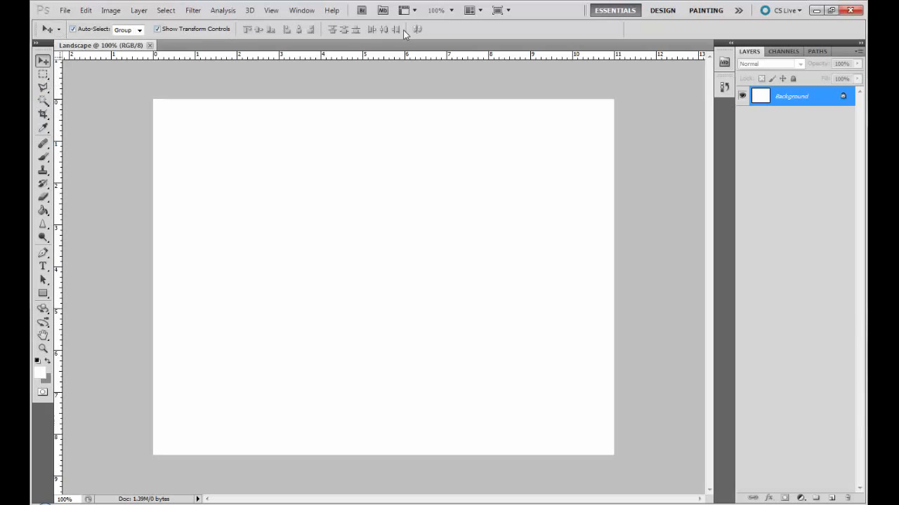
left_click(46, 270)
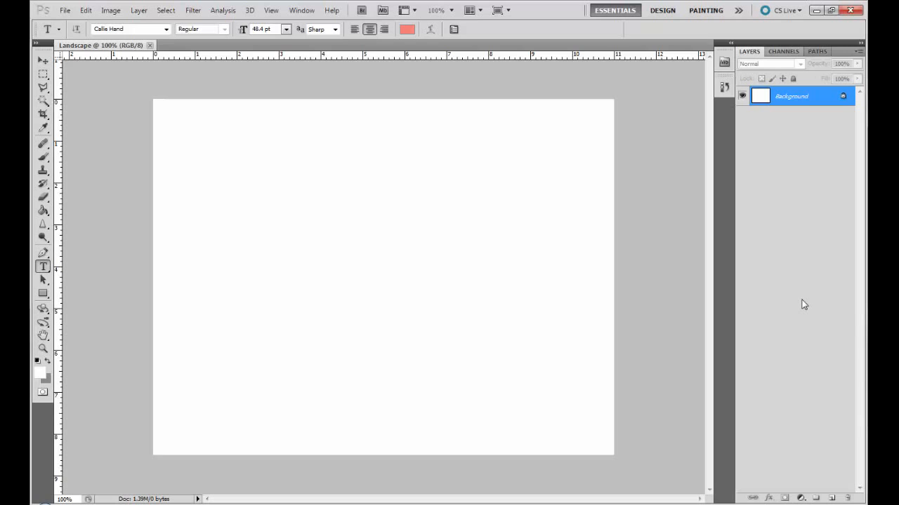
Draw a rectangle shape about 4.5 by 3.2 inches in the lower-left part of the canvas and fill it with bright red
left_click(43, 295)
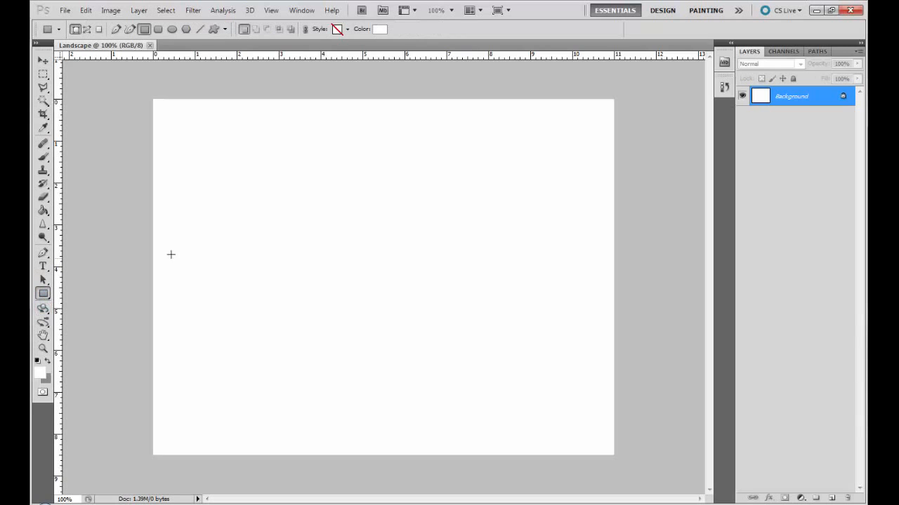
left_click_drag(200, 234, 388, 368)
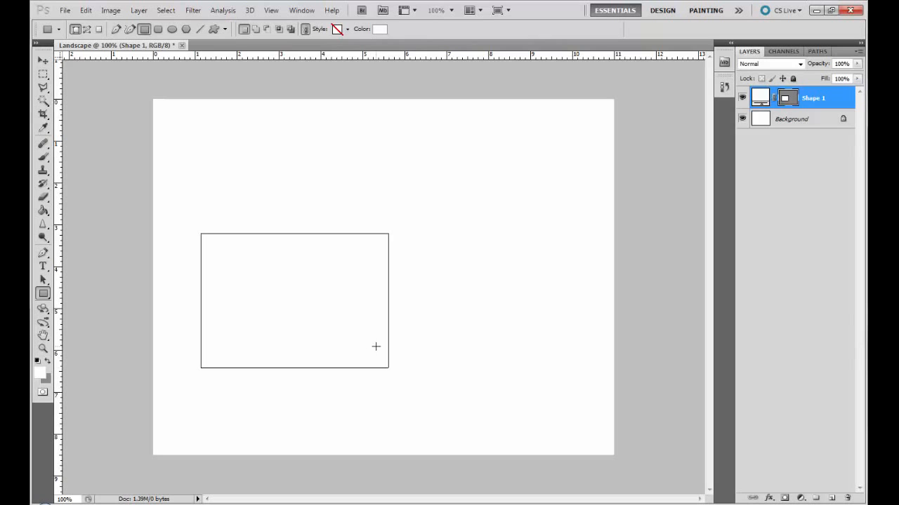
double_click(758, 99)
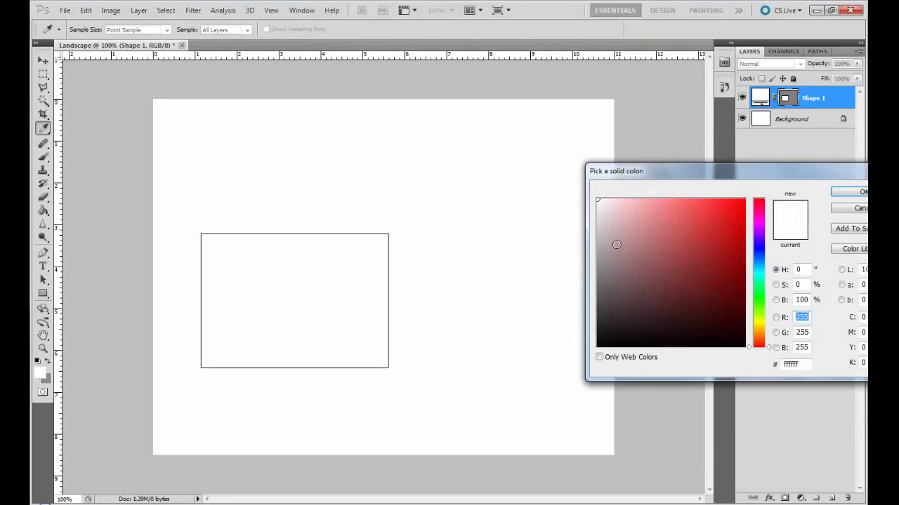
left_click(743, 206)
left_click(850, 191)
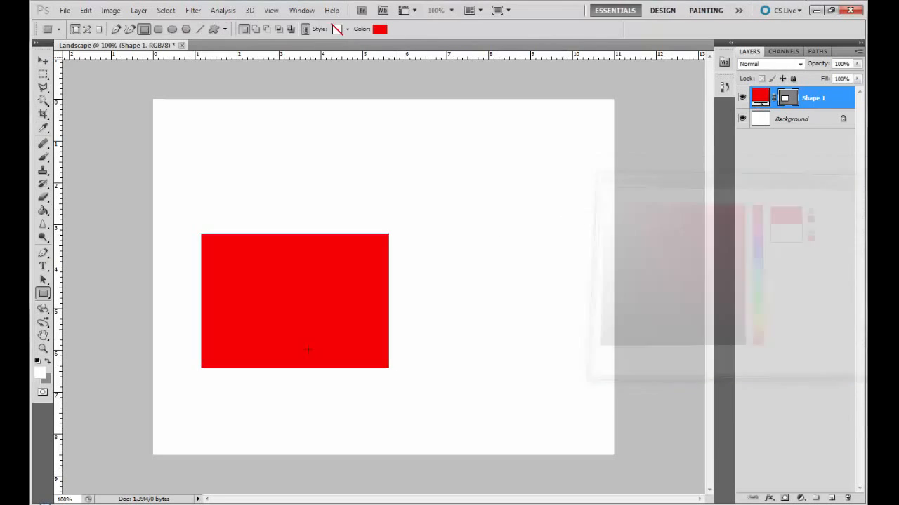
Enlarge the red rectangle from its upper-right corner to about 154% width and 148% height
left_click(42, 60)
left_click_drag(388, 233, 489, 170)
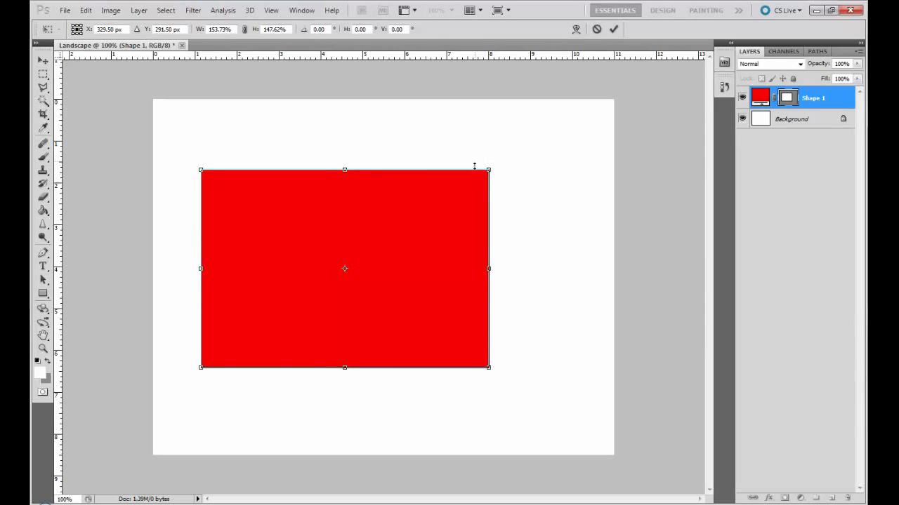
key("Return")
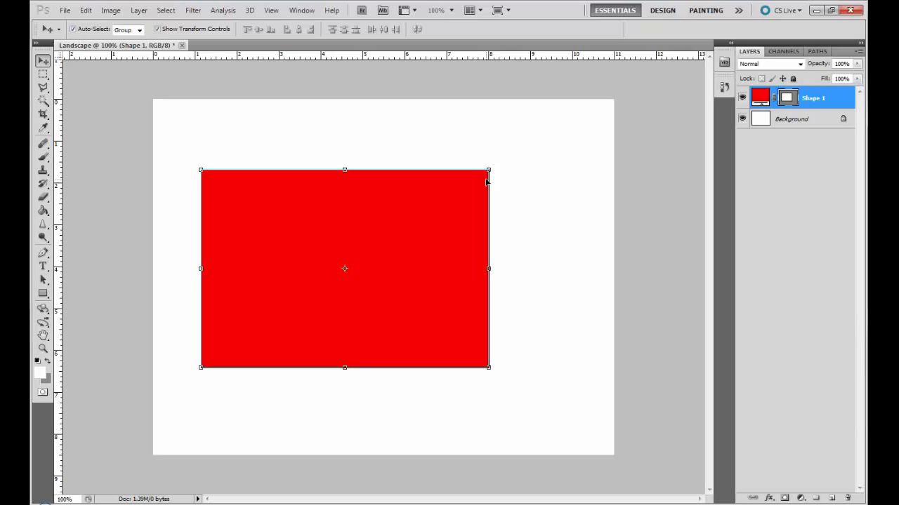
Shrink the red rectangle from its upper-right corner to about 60% width and 62% height and apply the transformation
left_click_drag(489, 170, 374, 246)
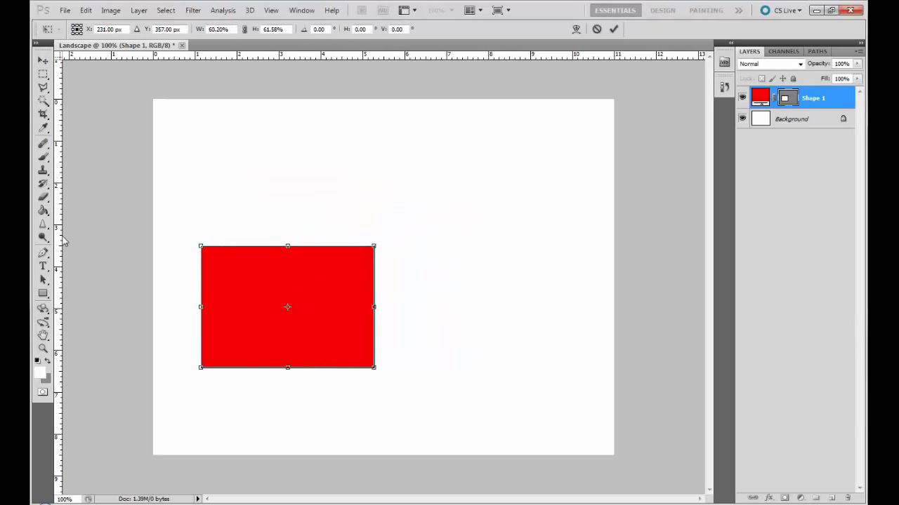
left_click(43, 211)
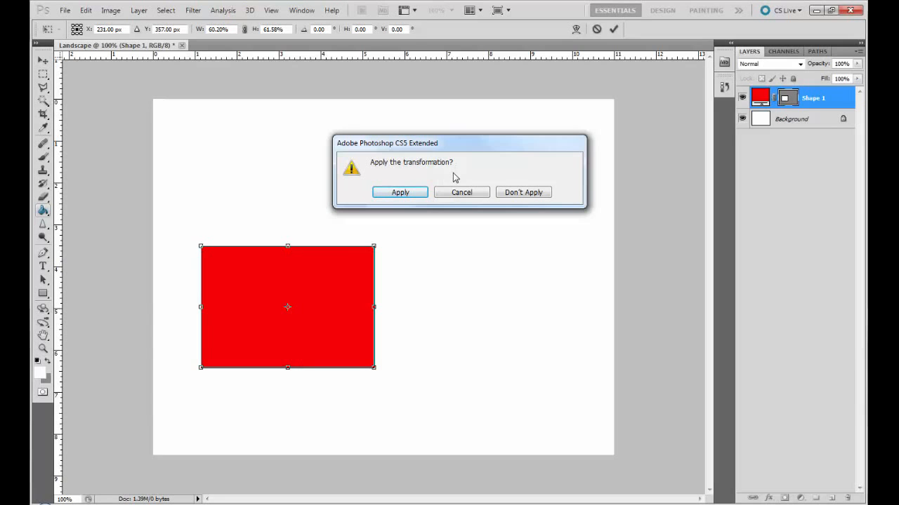
left_click(398, 192)
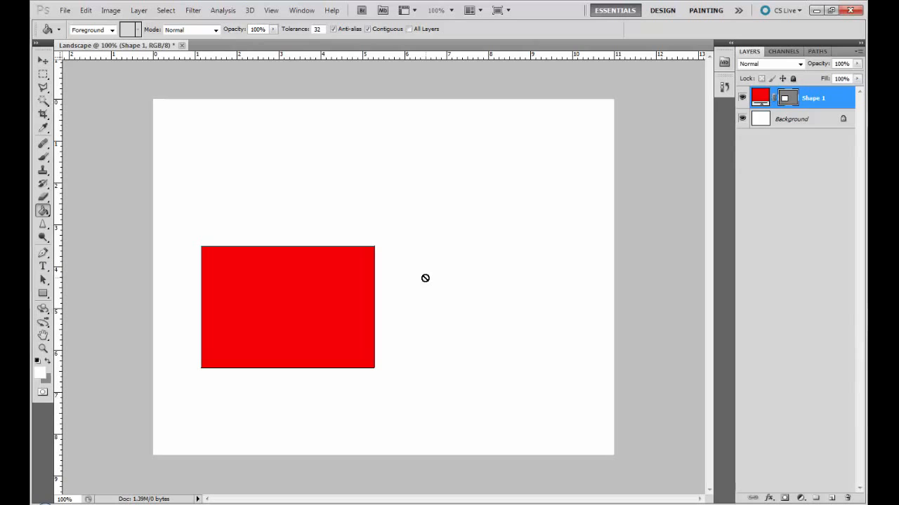
left_click(42, 268)
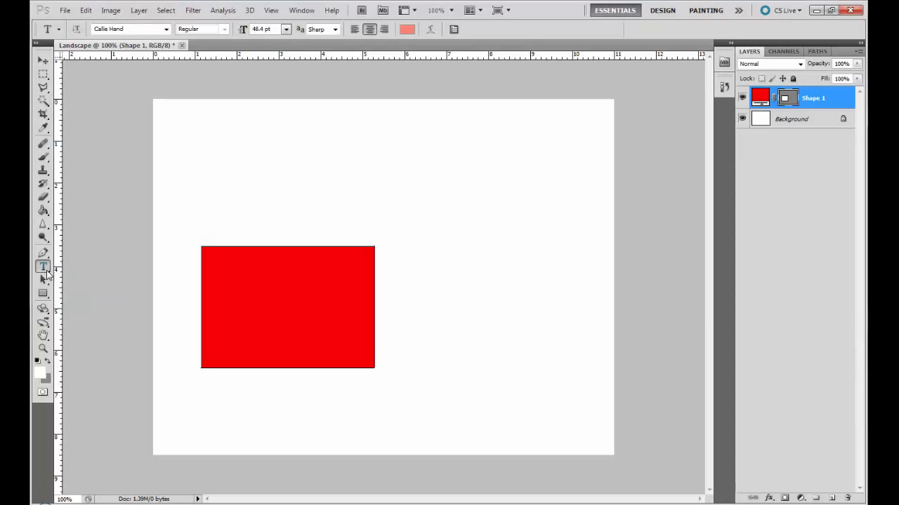
left_click(273, 160)
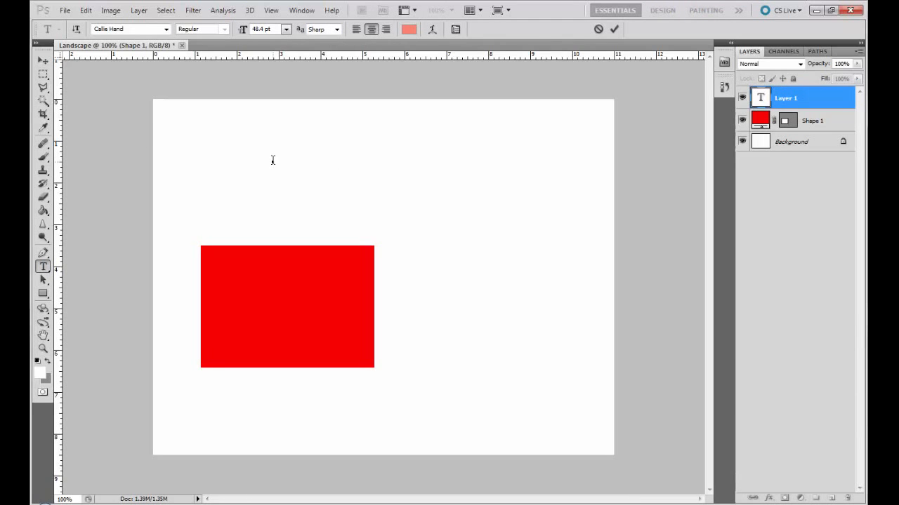
key("Escape")
left_click_drag(273, 160, 468, 217)
key("Escape")
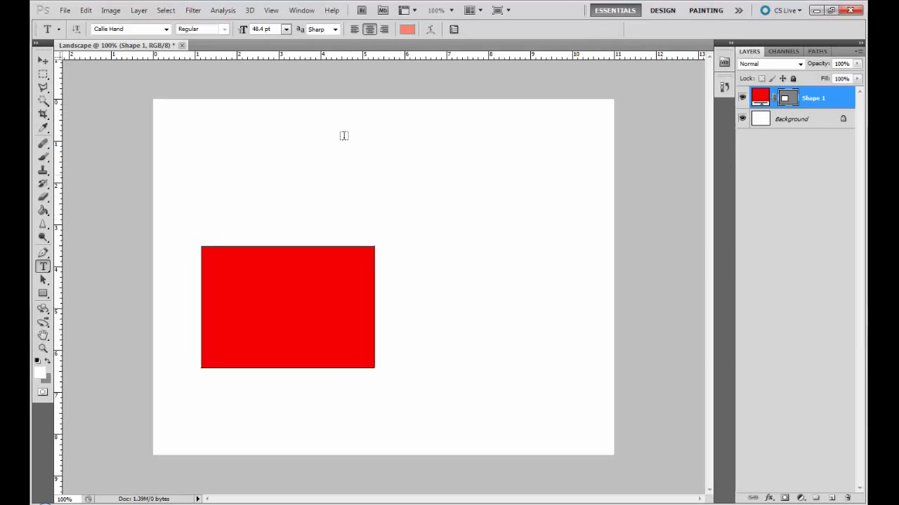
Add a first name as text above the red rectangle and scale it proportionally to about 429%
left_click(286, 173)
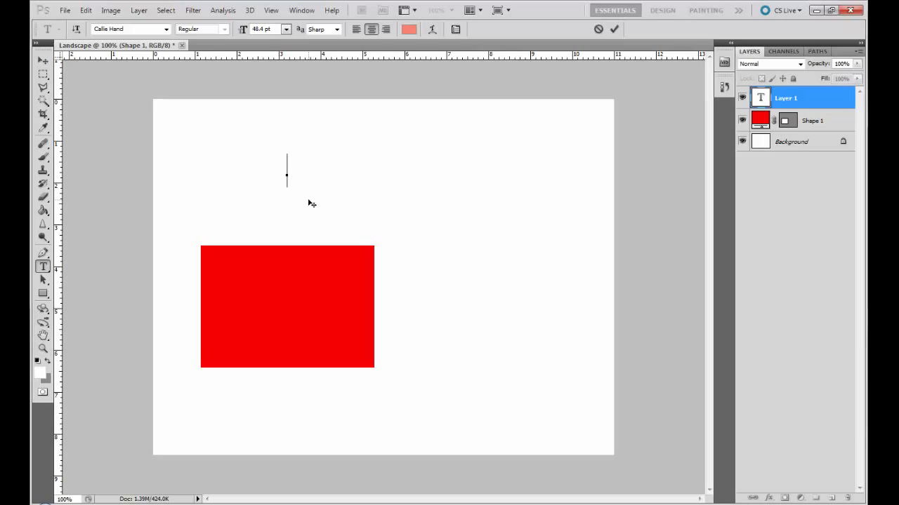
type("Sara")
left_click(43, 60)
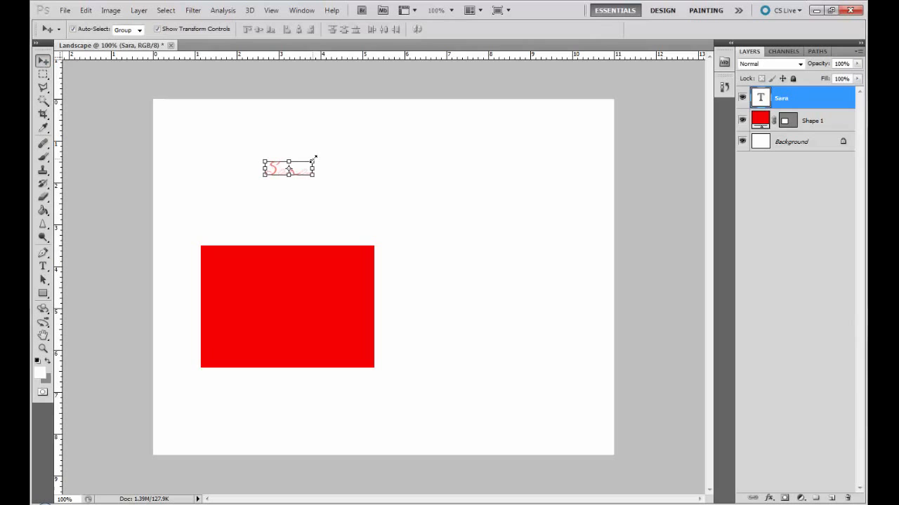
left_click_drag(312, 159, 465, 266)
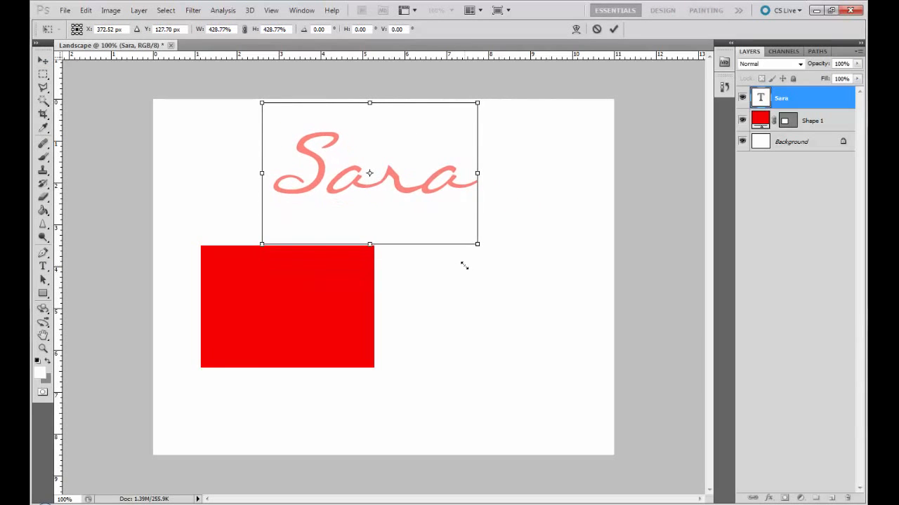
key("Return")
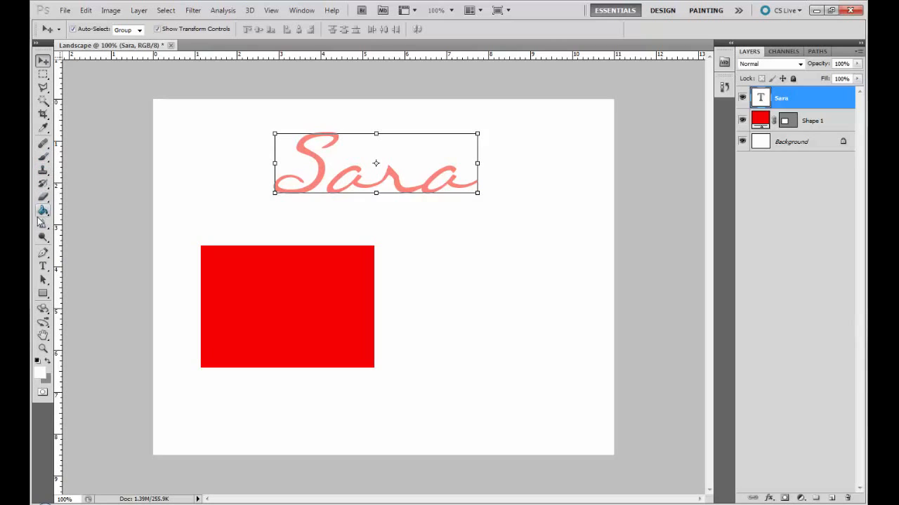
Reveal the Gradient tool grouped with the Paint Bucket tool
left_click_drag(45, 217, 44, 210)
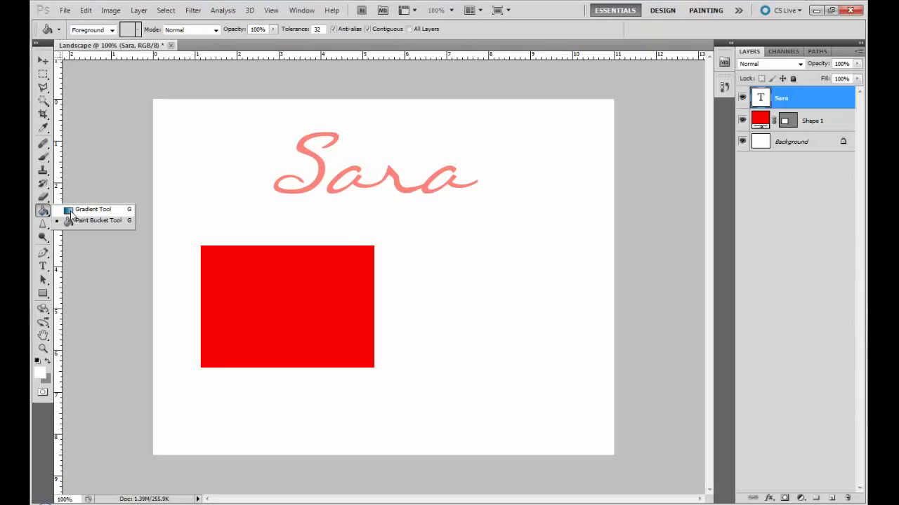